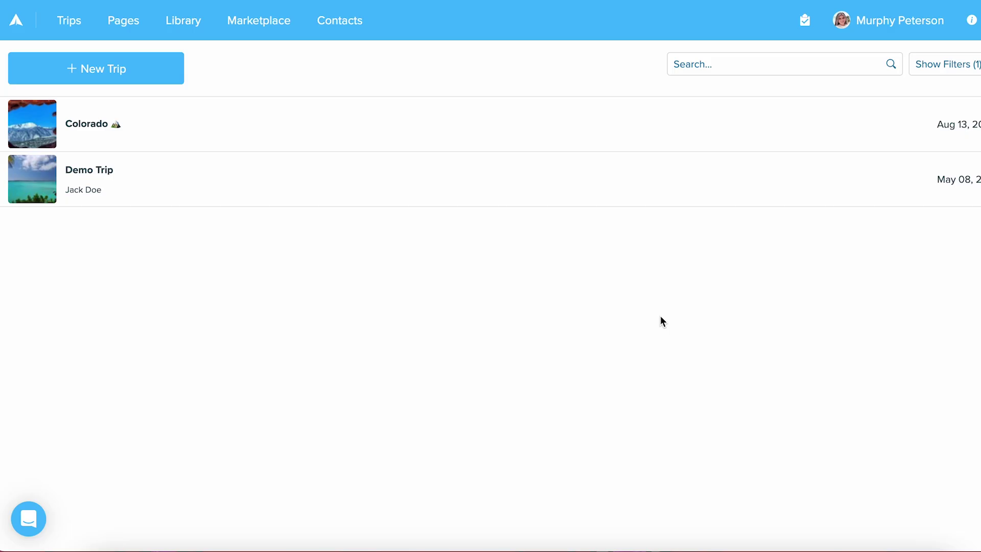
Open the Colorado trip and add a new blank invoice, UQP-74W, to its items.
click(406, 114)
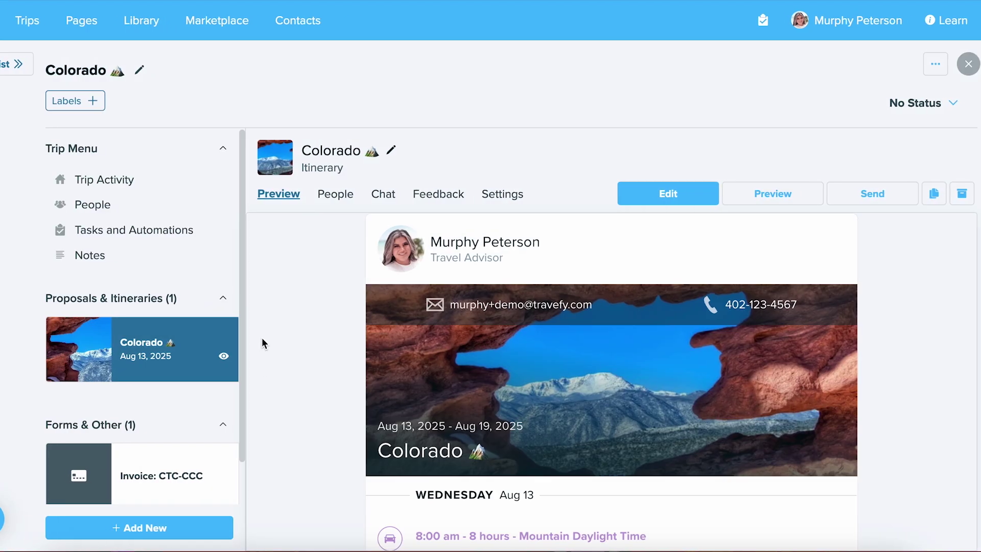
click(167, 527)
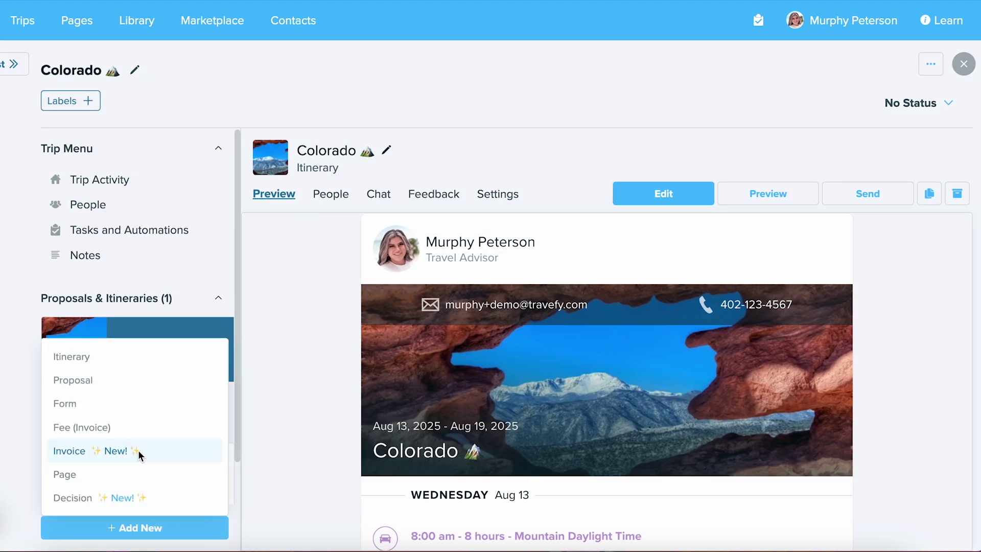
click(136, 452)
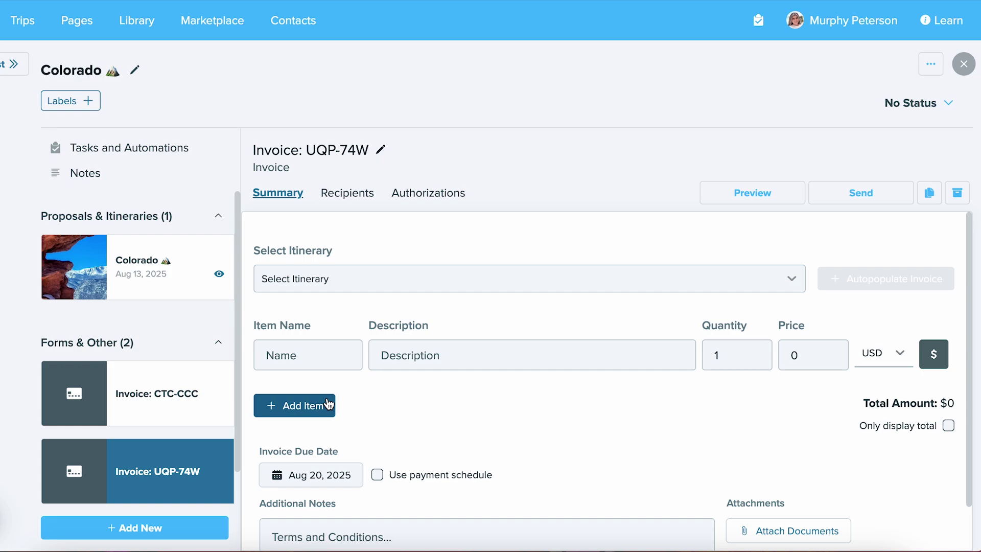
click(469, 286)
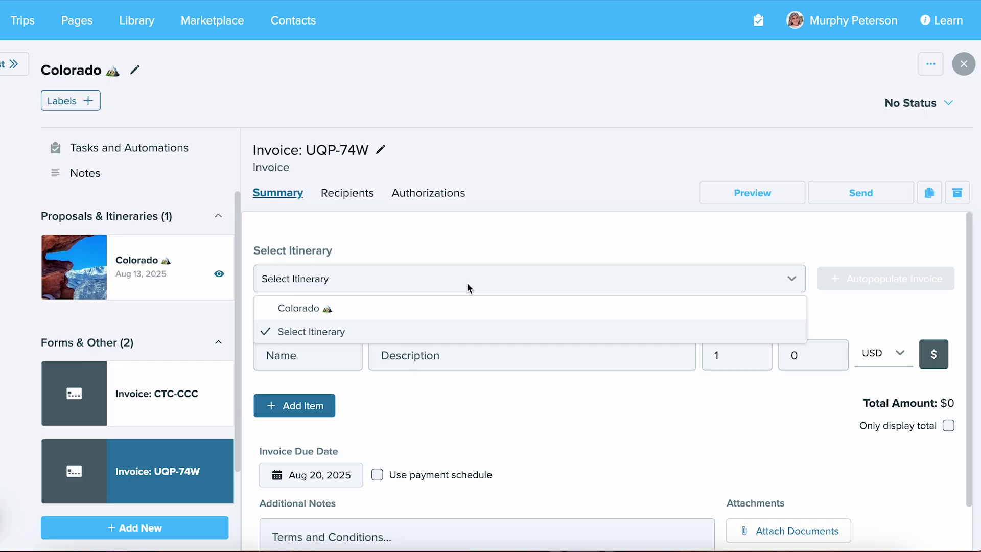
Link the invoice to the Colorado itinerary and autopopulate its bookings, e.g. Gold Mine Tour at 42.
click(459, 313)
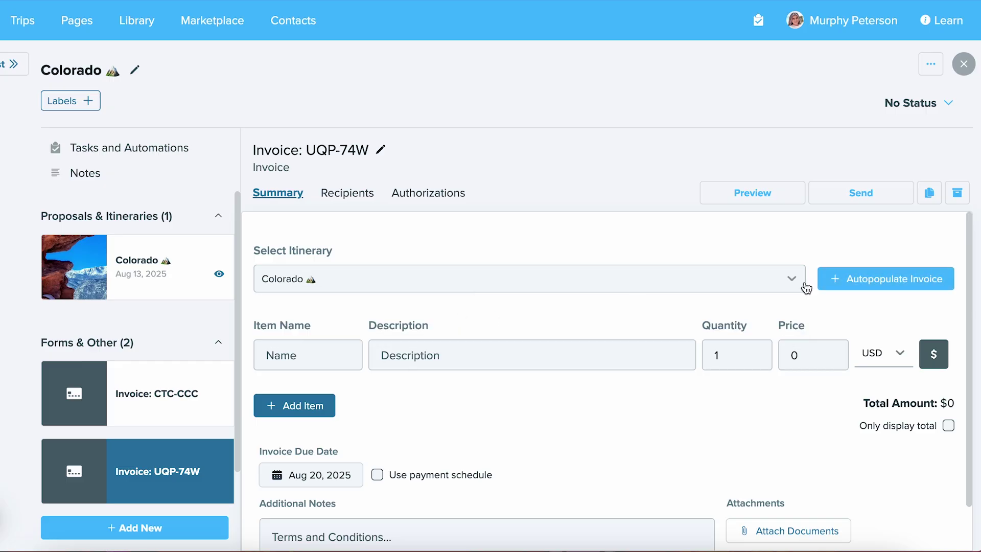
click(867, 279)
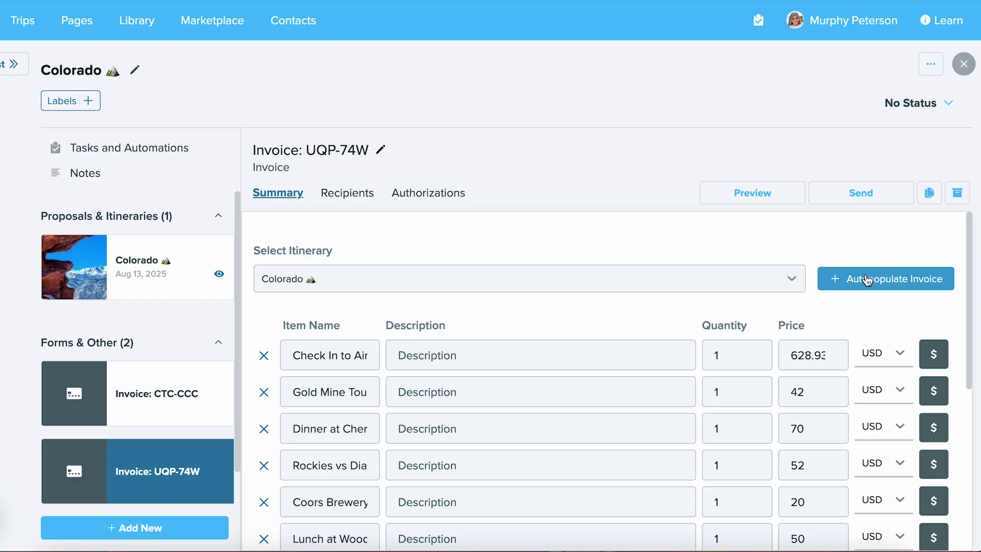
scroll(694, 339, down, 2)
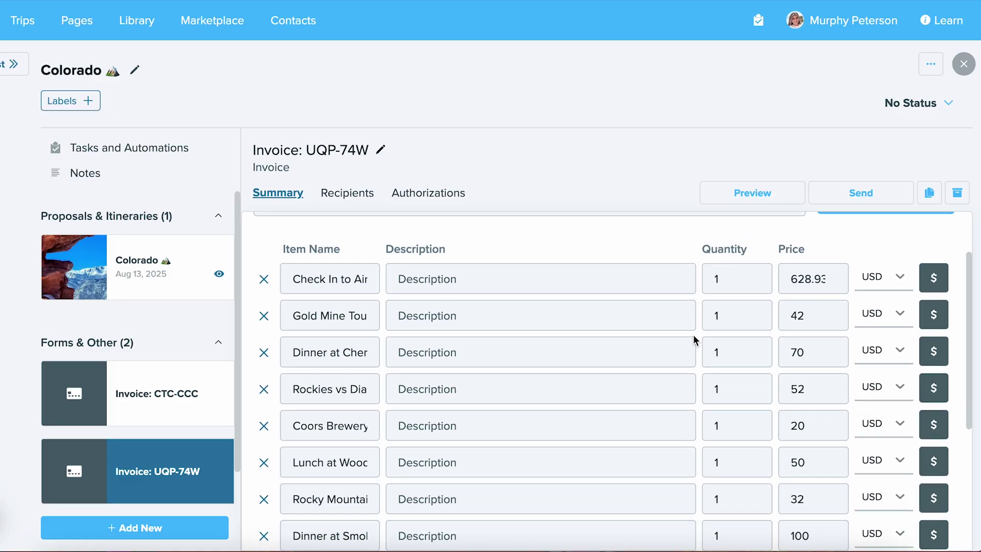
Set the first line item's description to 'Your Air BNB in Colorado'.
click(528, 279)
key(Down)
key(Return)
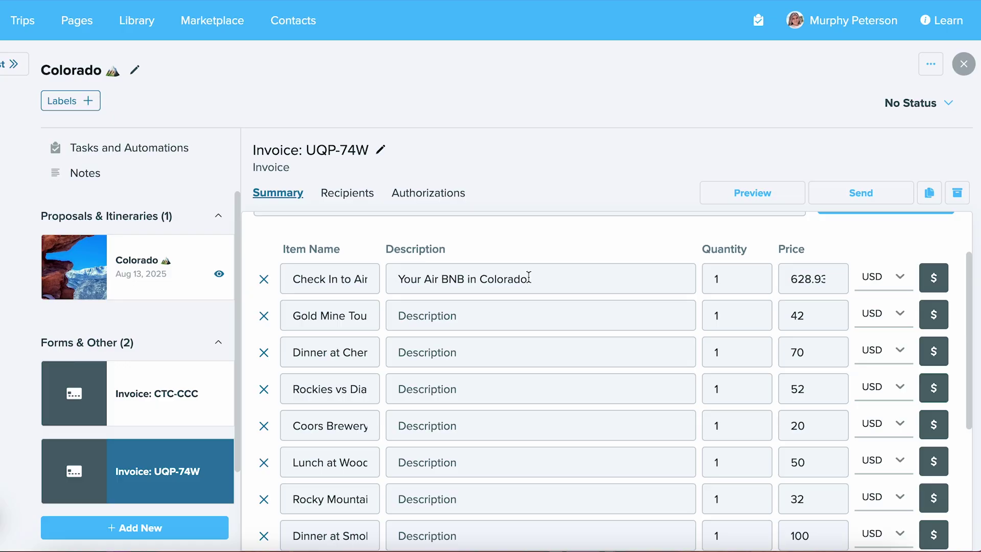
Raise the Rockies vs Dia item's quantity to 2, bringing the total to $1,046.93.
scroll(528, 278, down, 1)
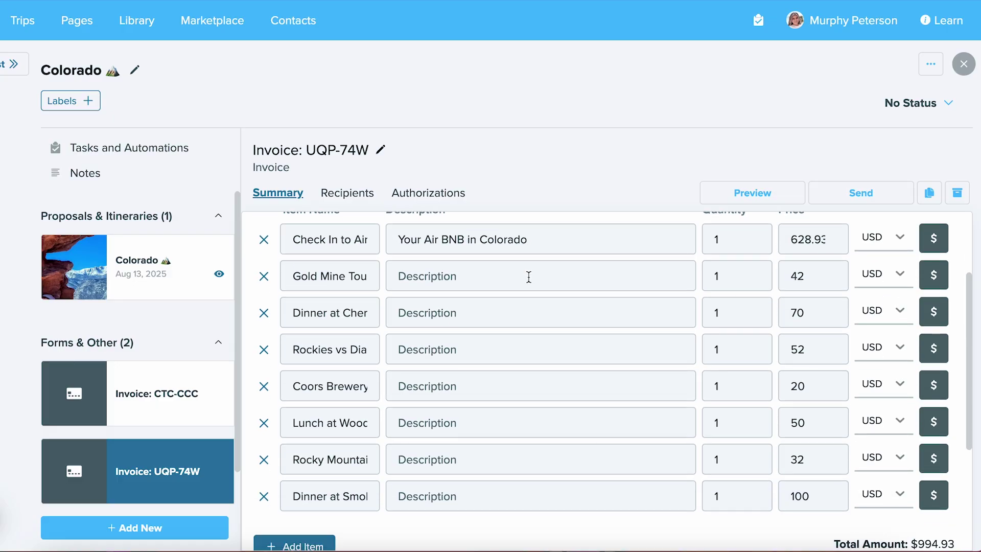
click(755, 345)
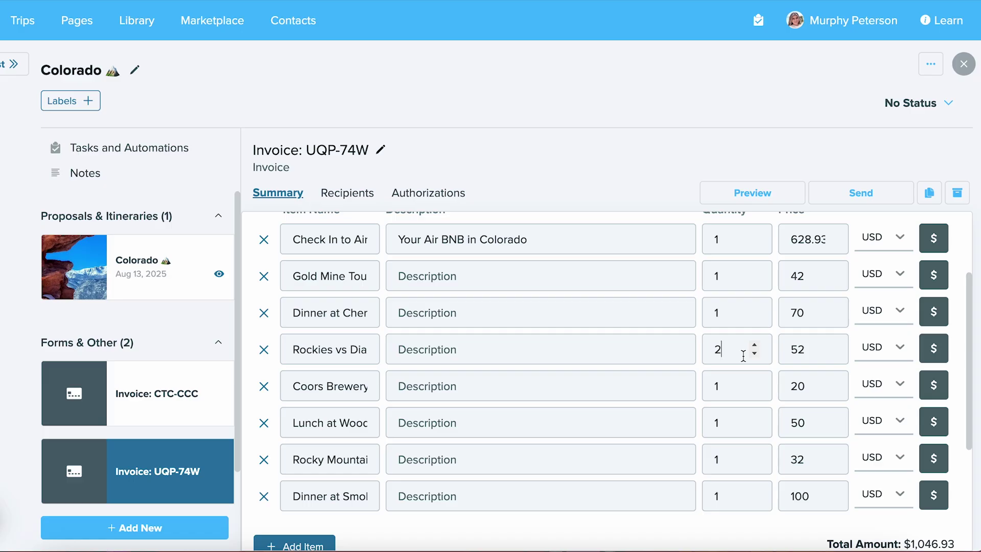
click(743, 356)
scroll(538, 367, down, 2)
Add a new line item named Deposit with the description 'Air bnb'.
click(315, 457)
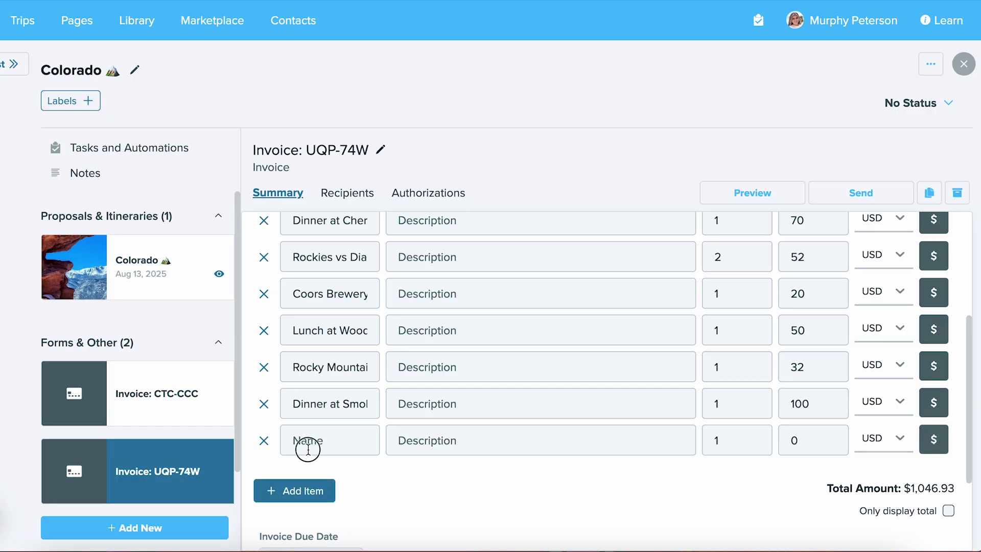
click(308, 449)
text(Deposit)
click(444, 436)
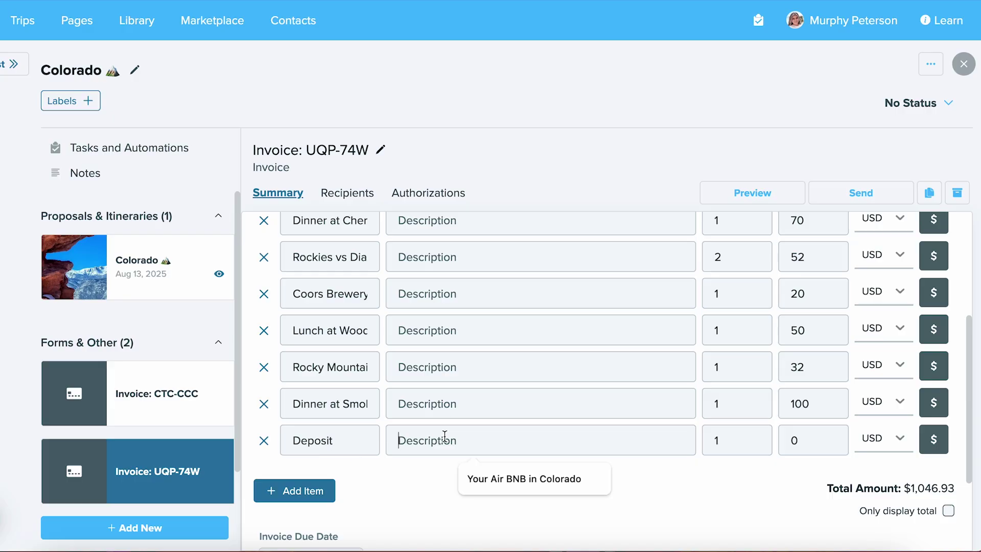
text(Air bnb)
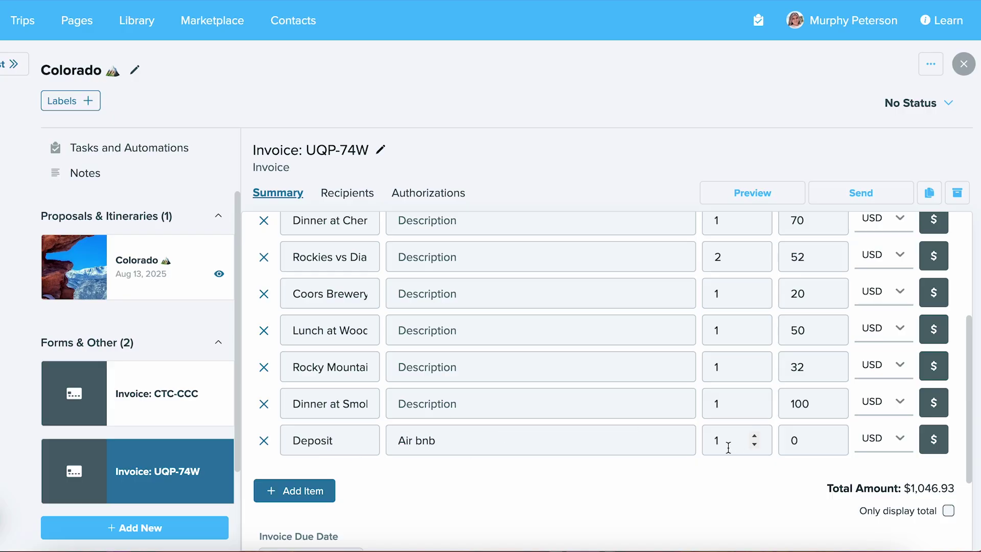
Price the Deposit item at 150 USD, raising the invoice total to $1,196.93.
click(798, 441)
key(BackSpace)
text(1)
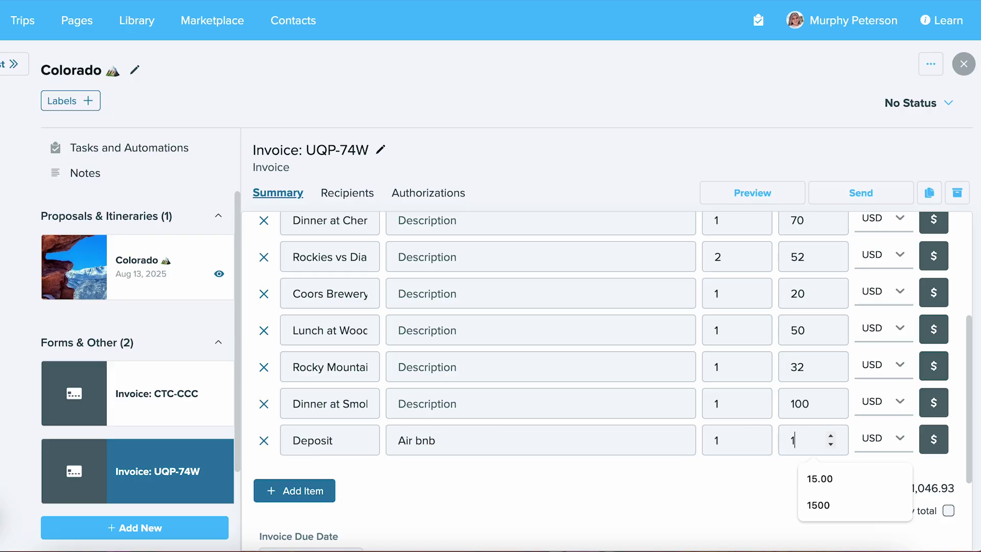
text(50)
click(744, 483)
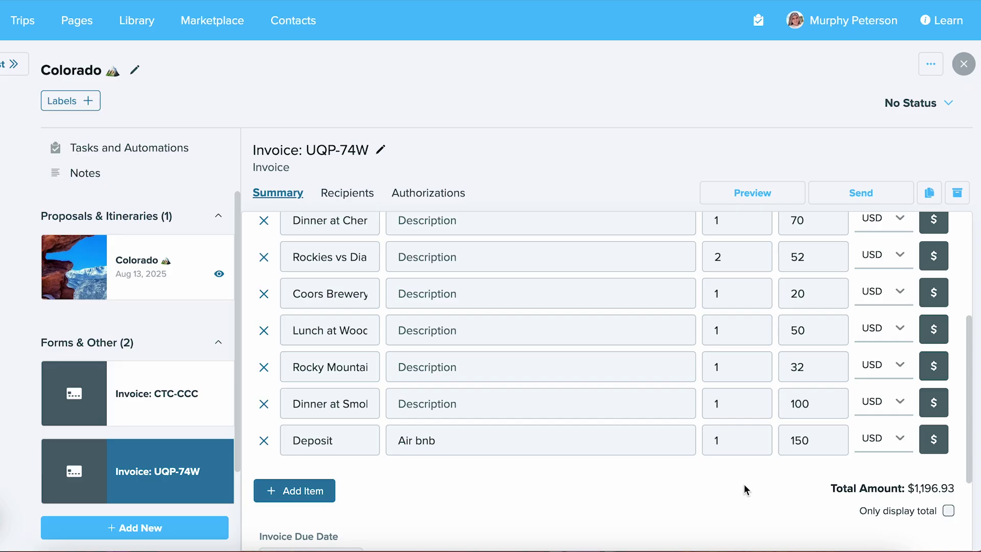
click(892, 439)
scroll(894, 367, down, 4)
scroll(893, 367, down, 4)
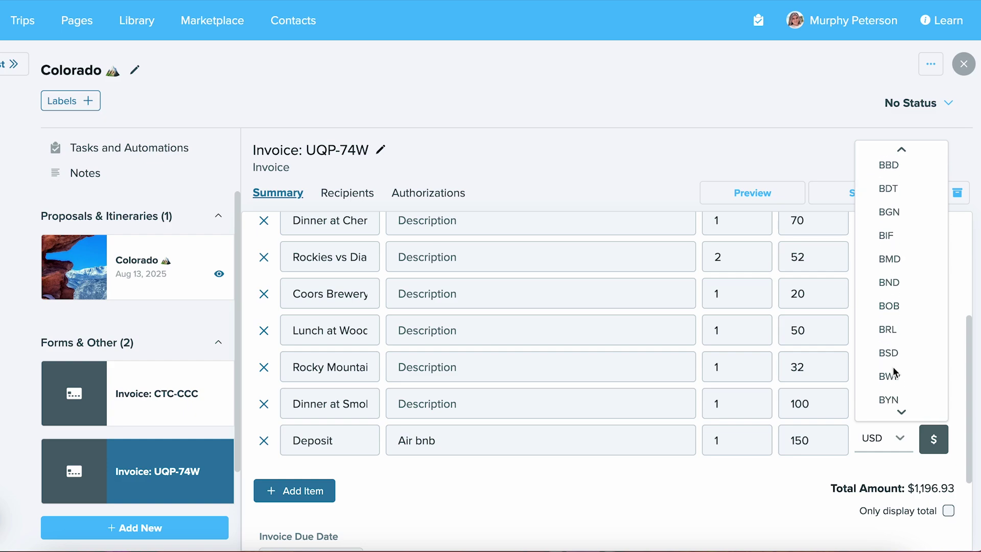
click(969, 409)
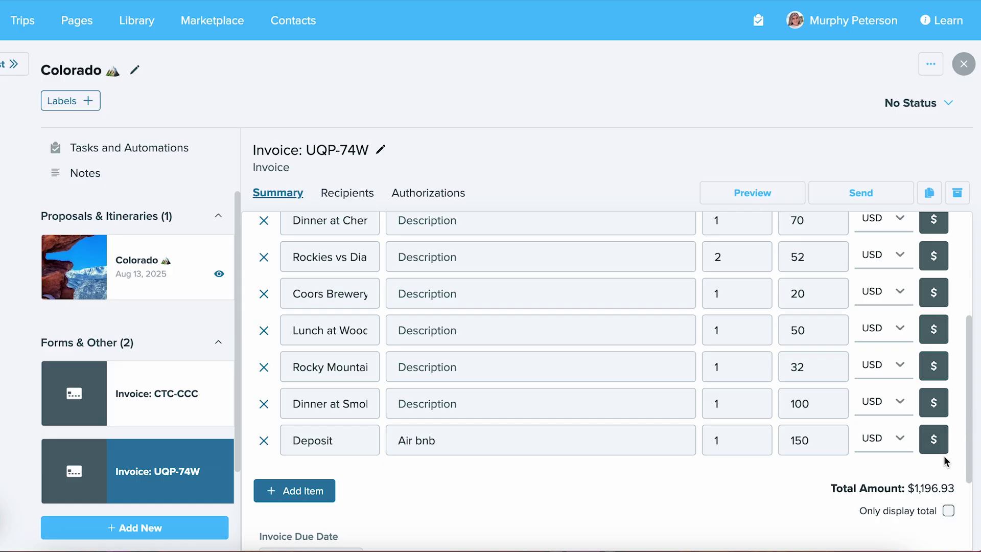
click(940, 440)
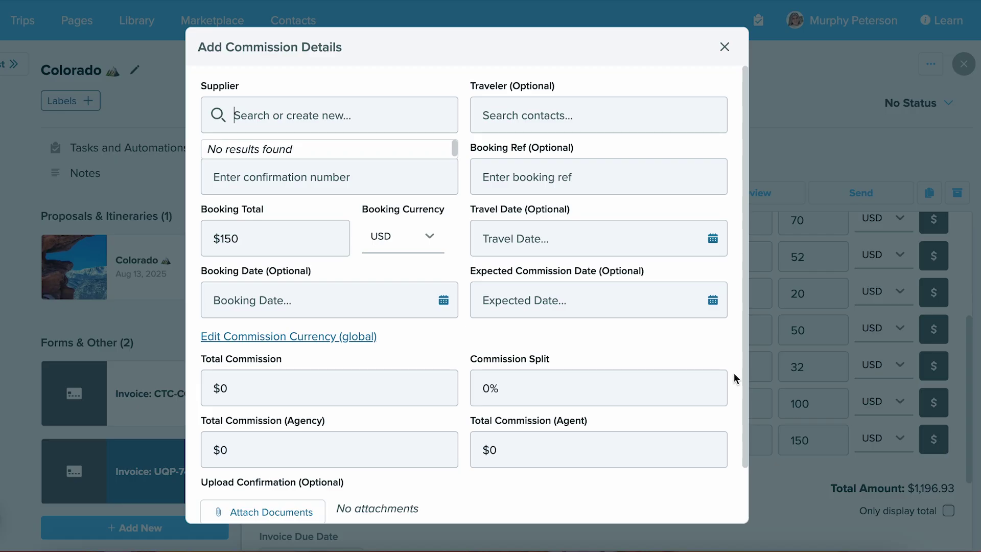
click(726, 48)
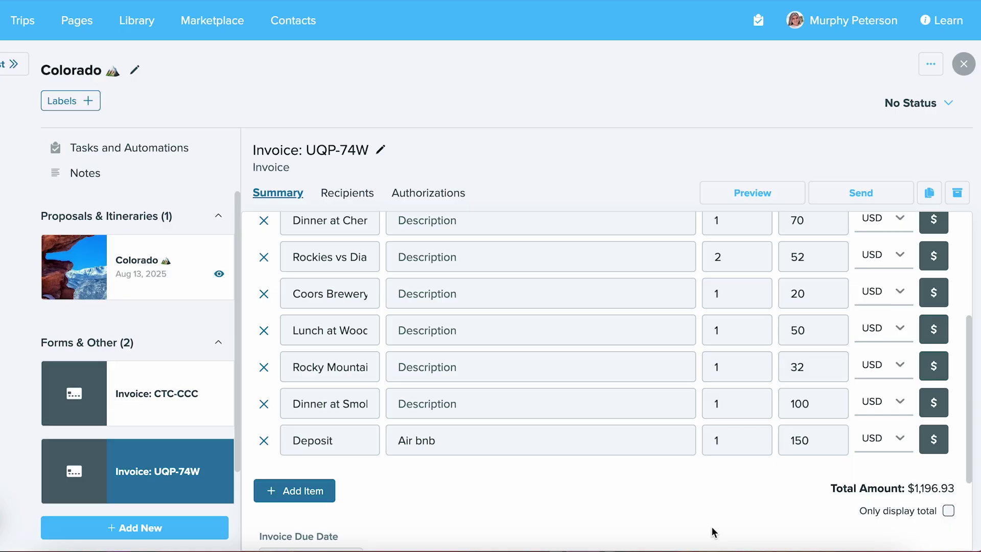
Turn on a payment schedule for the invoice with two installments.
scroll(342, 483, down, 3)
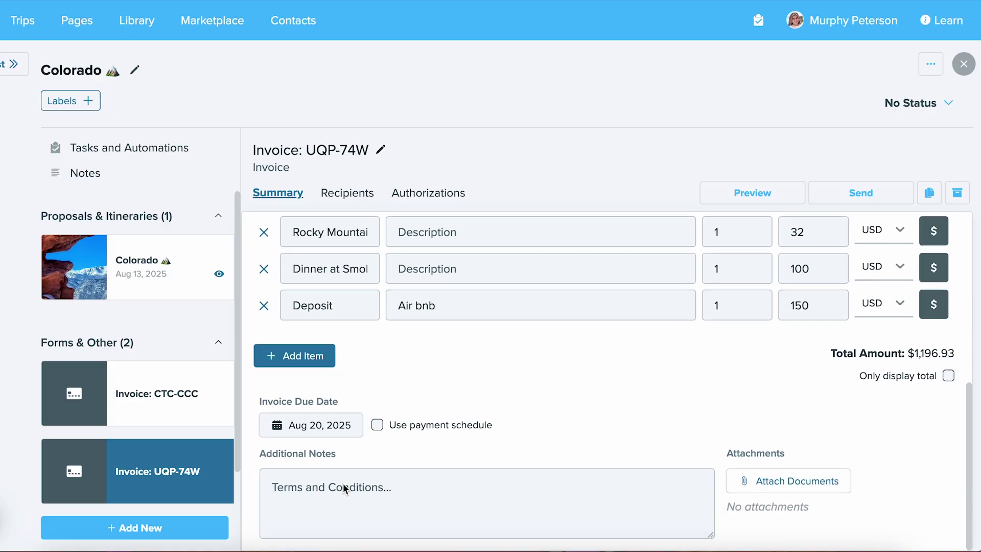
click(394, 428)
scroll(456, 390, down, 2)
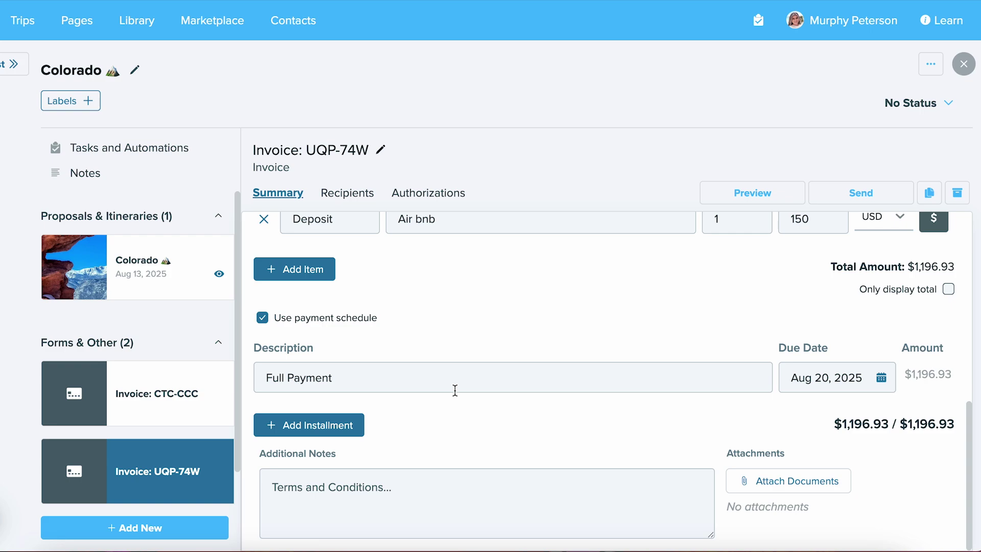
click(337, 423)
scroll(427, 402, down, 1)
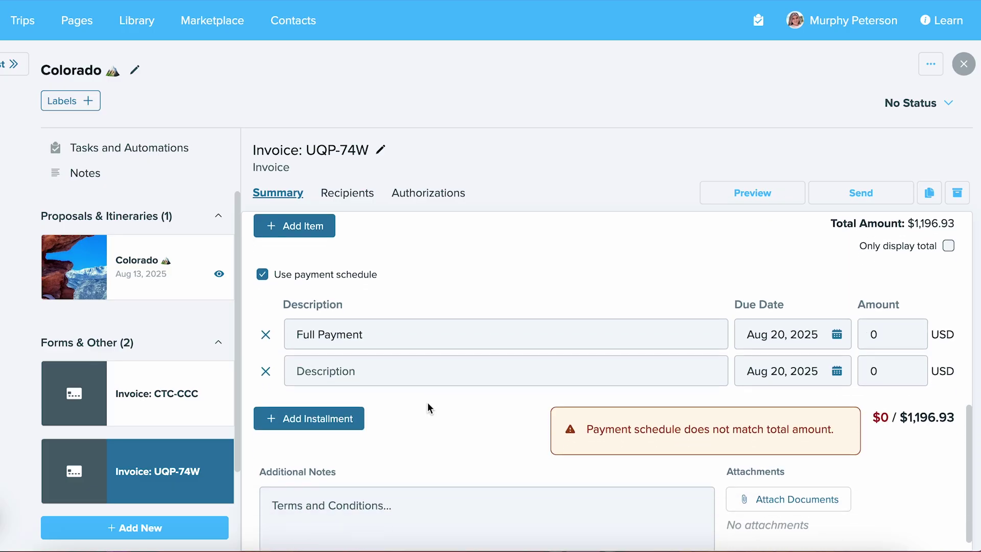
Make the first installment 'Deposit' for 150, due Aug 3, 2025.
triple_click(356, 334)
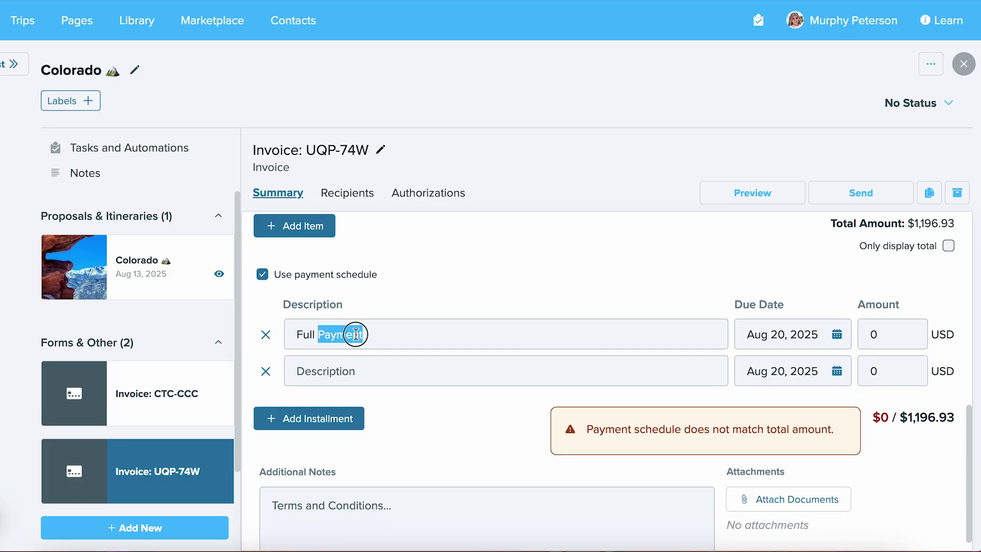
text(Deposit)
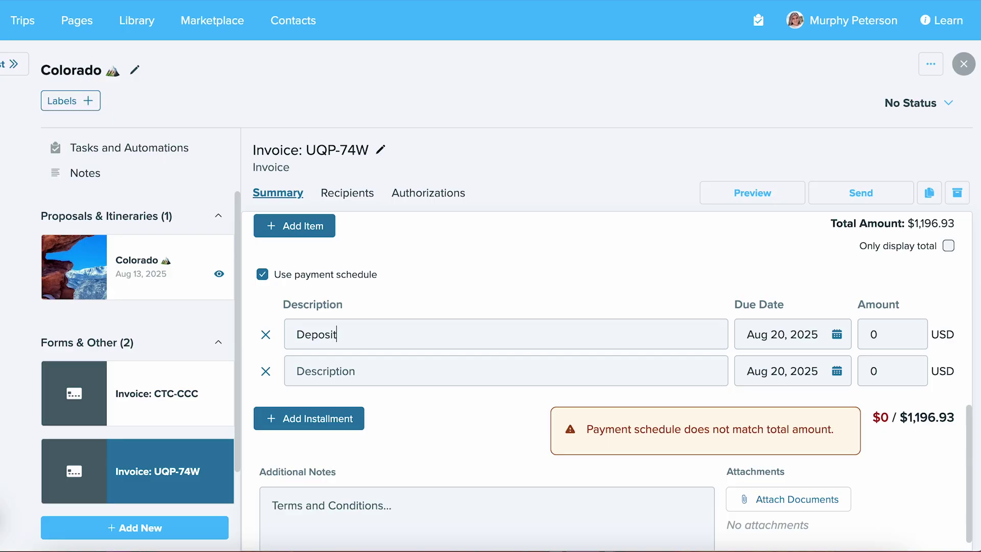
click(889, 333)
key(BackSpace)
text(150)
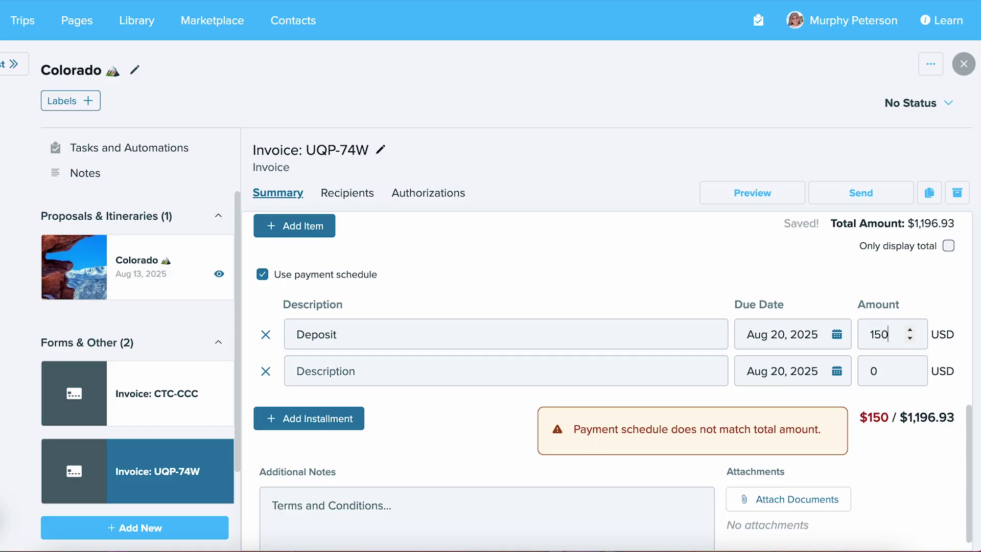
click(837, 334)
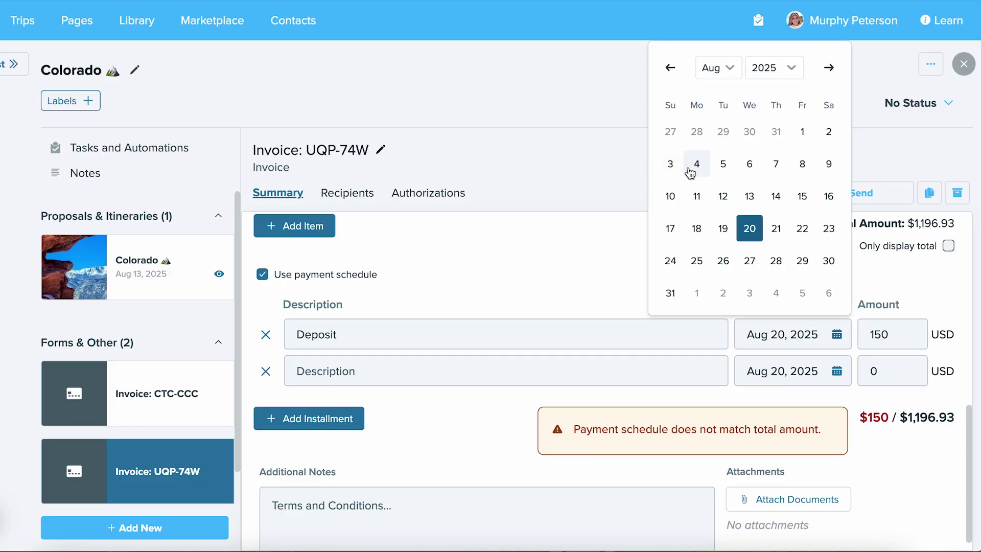
click(671, 164)
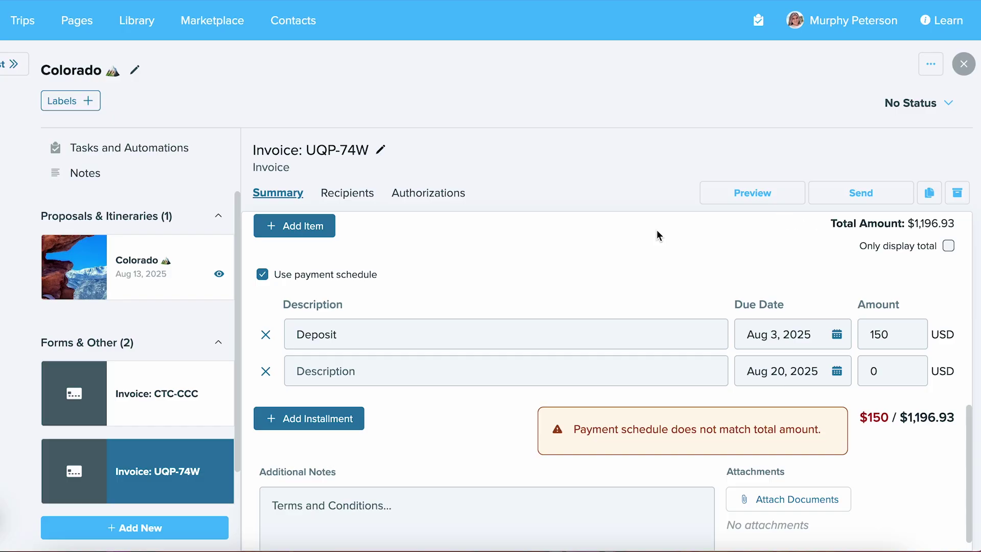
Name the second installment 'Remaining Balance', due Aug 14, 2025.
click(461, 367)
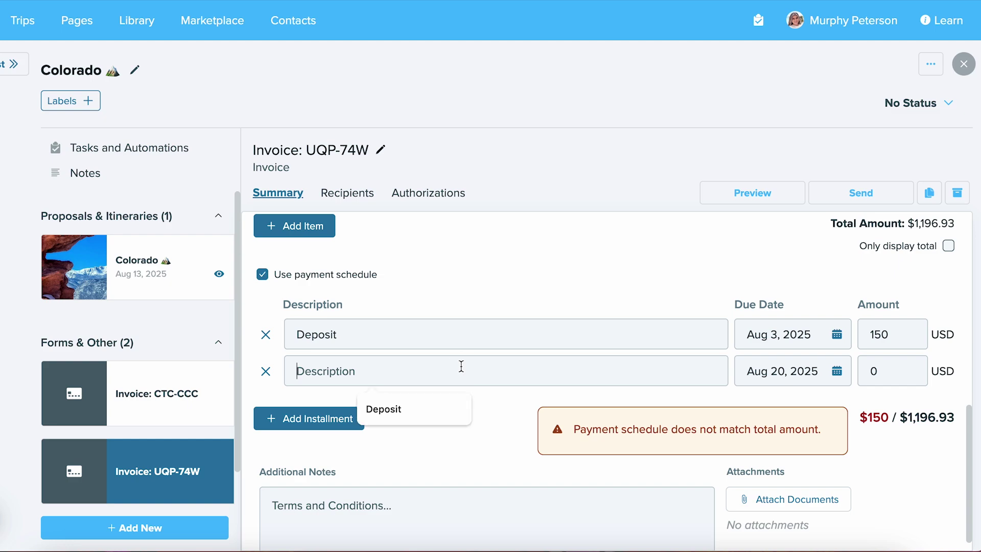
text(Remain)
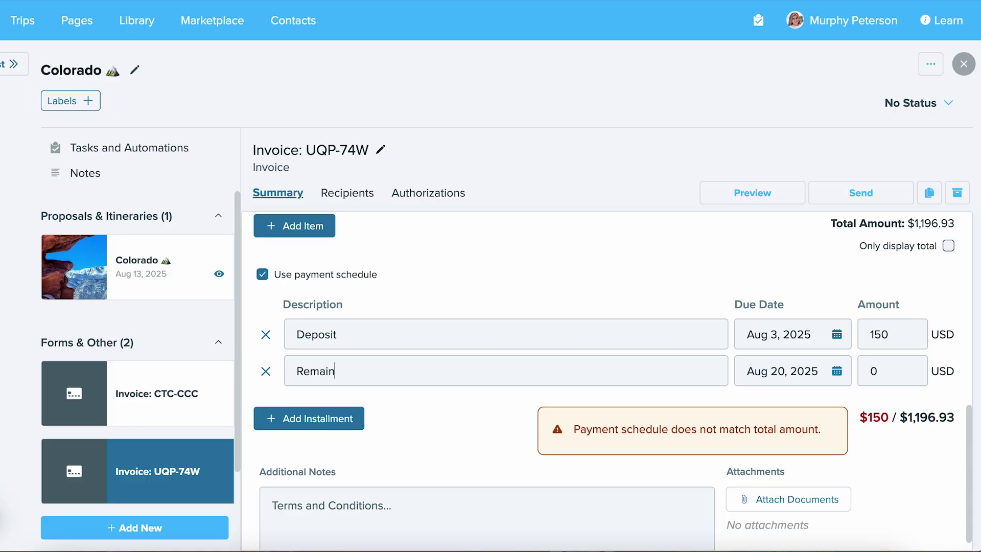
text(ing Balance)
click(831, 378)
click(776, 232)
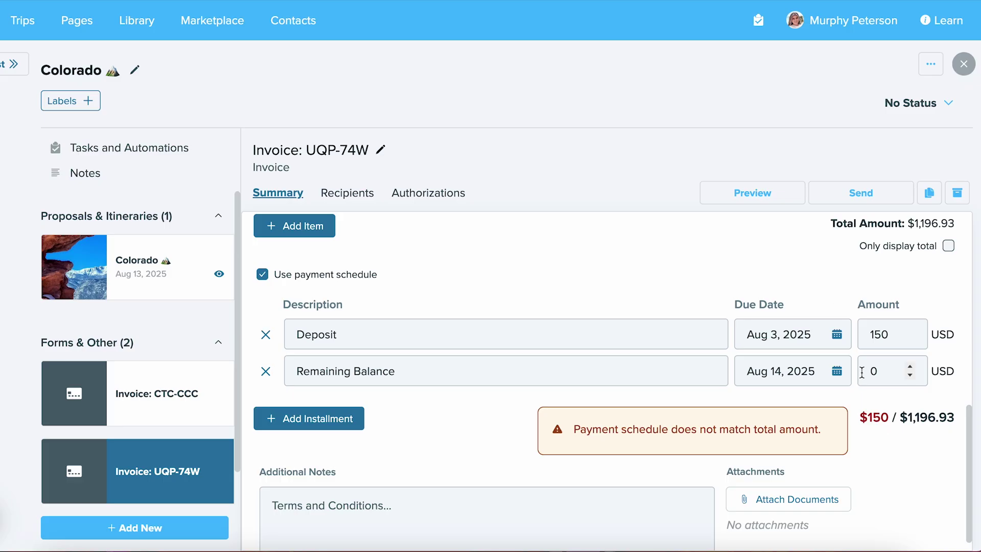
Set the Remaining Balance amount to 1046.9 so the schedule matches $1,196.93.
click(886, 370)
key(BackSpace)
text(1046.93)
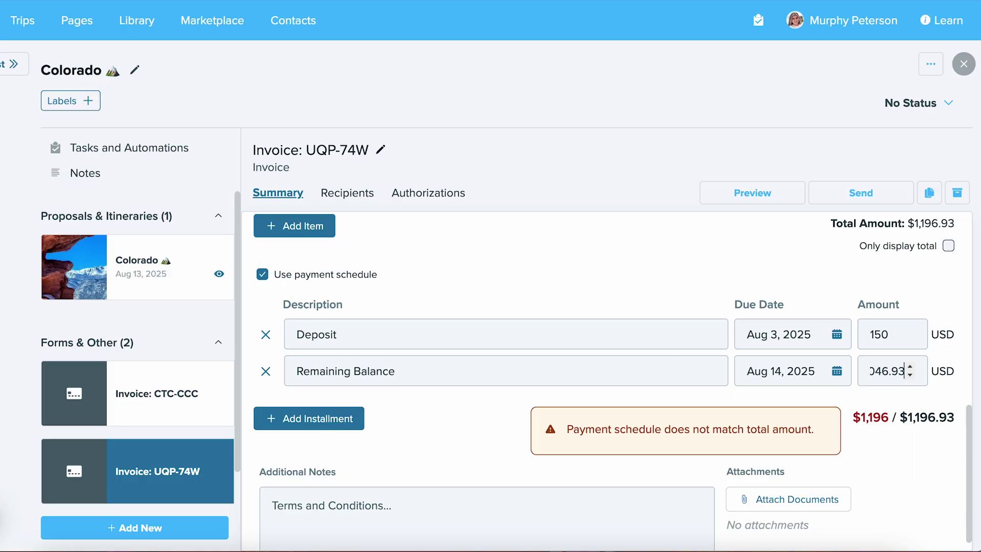
key(BackSpace)
click(929, 428)
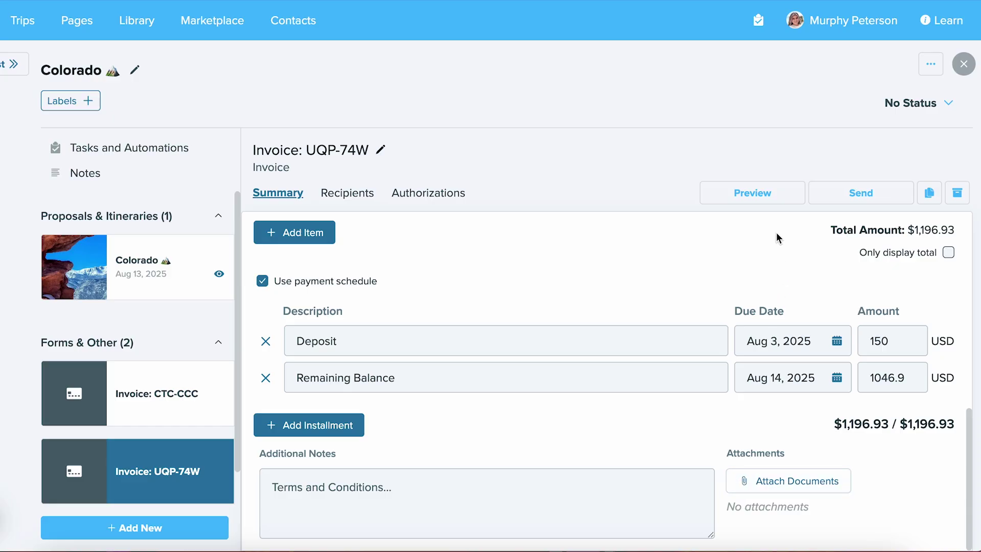
click(771, 203)
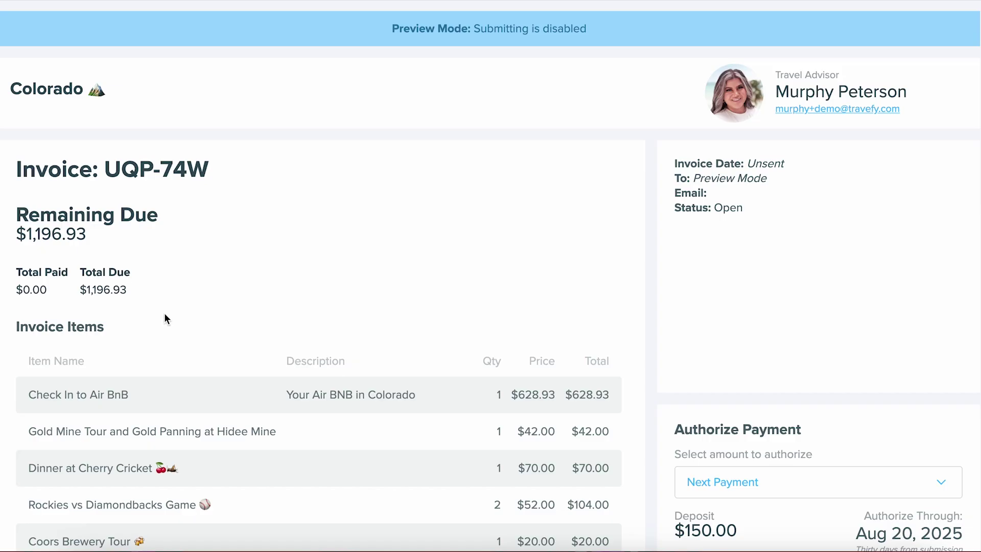
scroll(233, 310, down, 6)
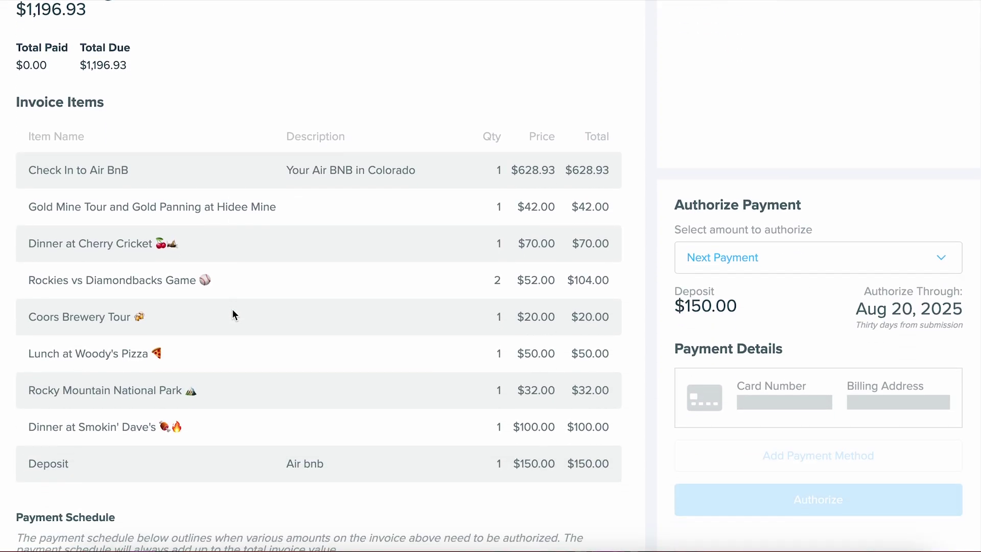
scroll(233, 310, up, 6)
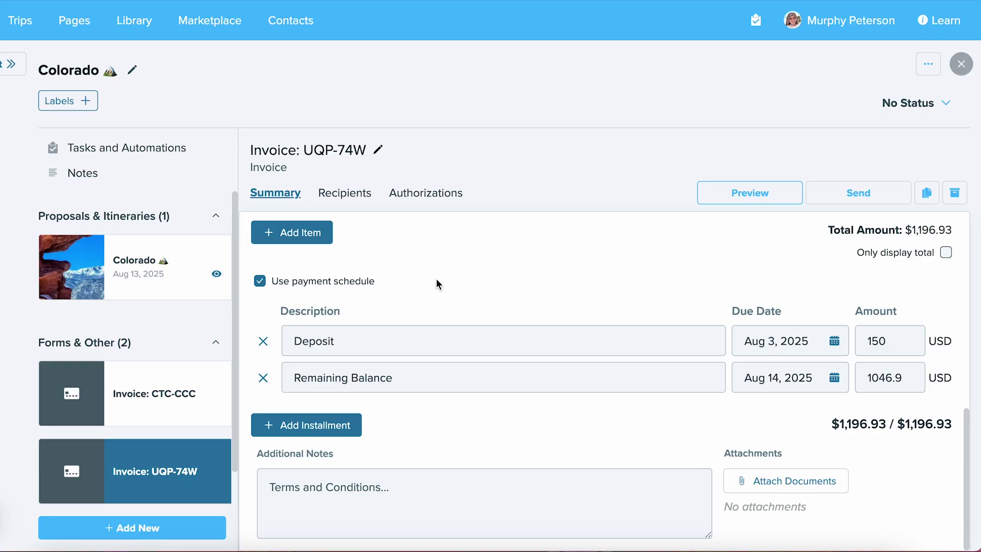
Email invoice UQP-74W to the client, picking their contact from the recipient suggestions.
click(873, 191)
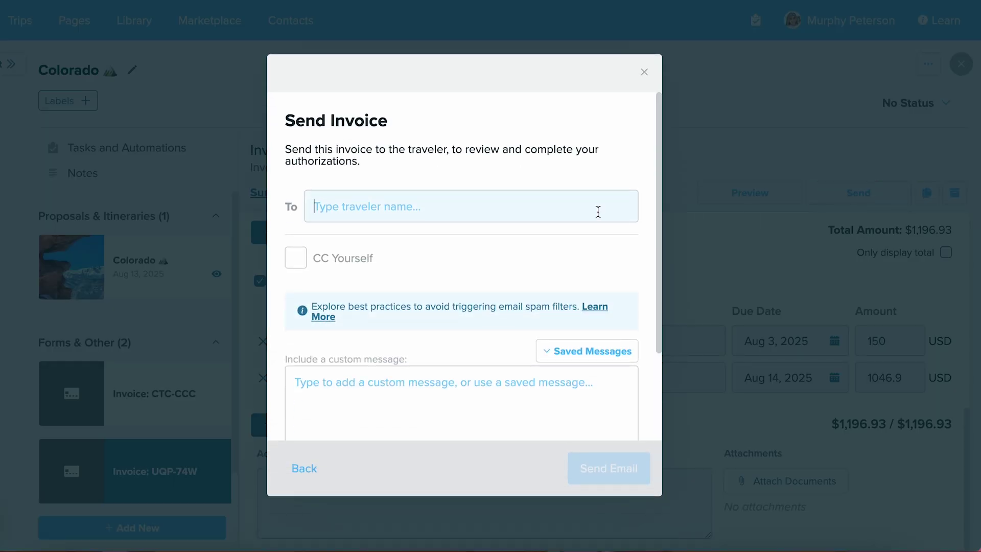
text(jackie)
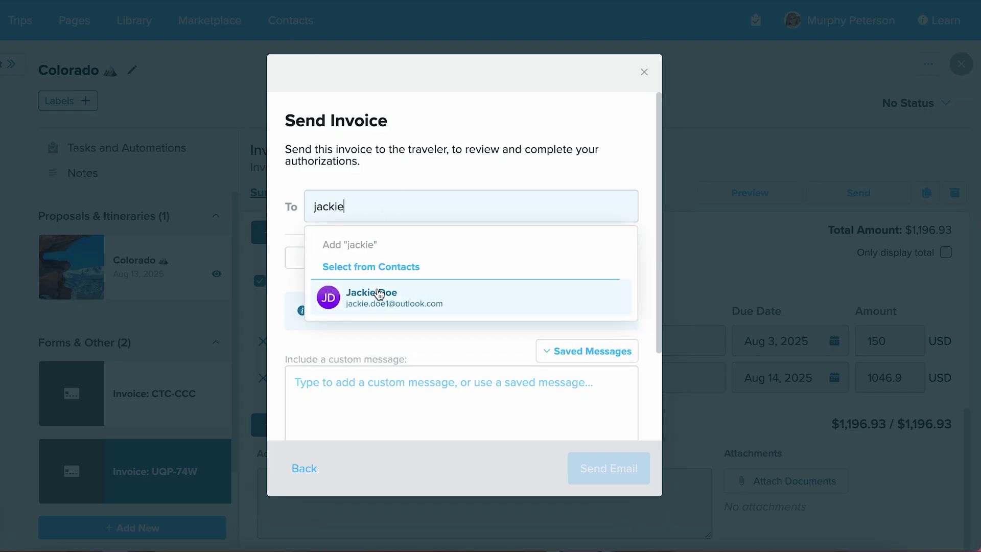
click(379, 294)
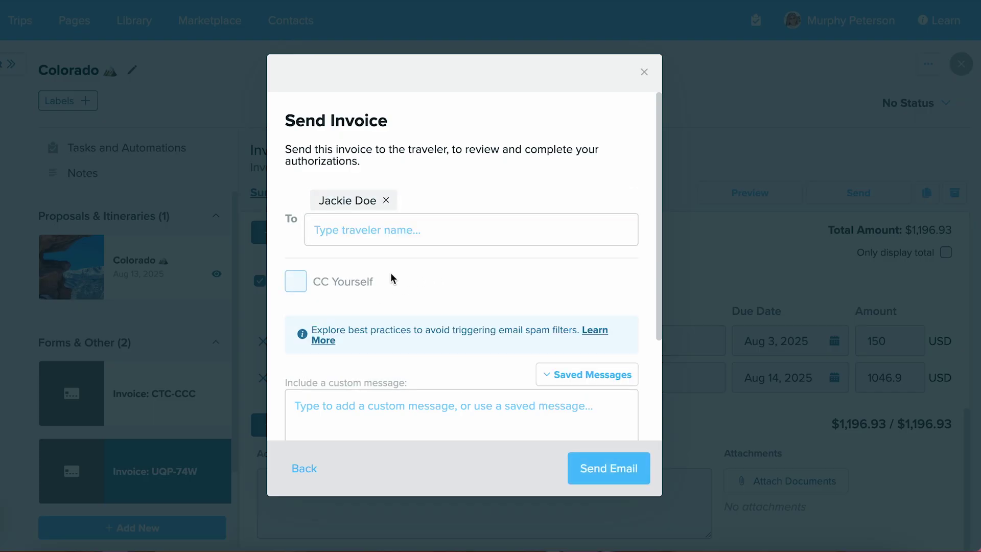
scroll(422, 290, down, 2)
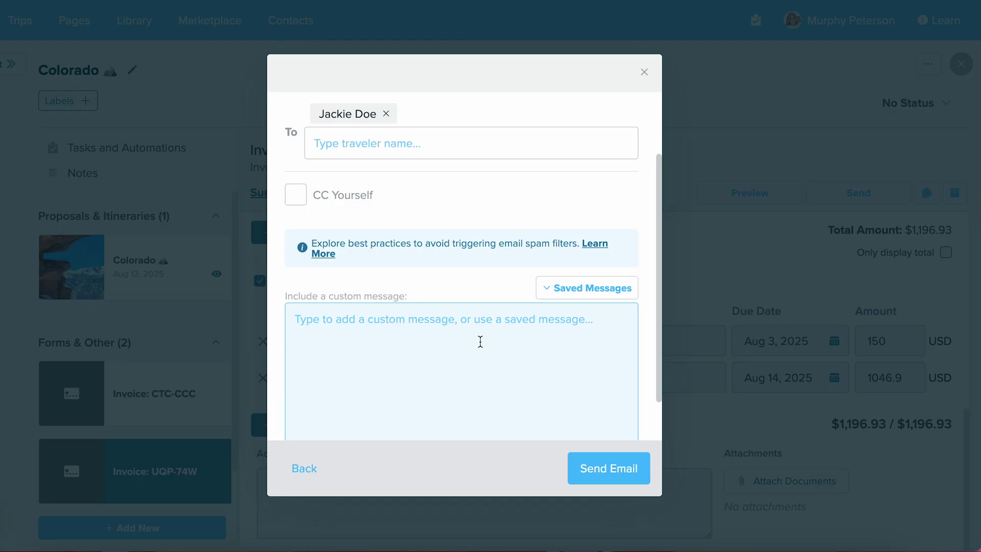
click(623, 466)
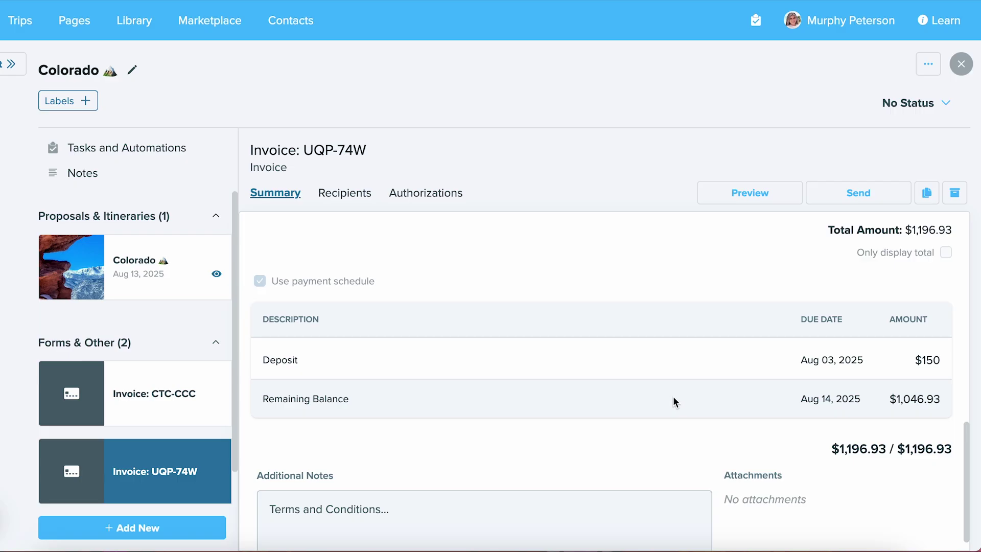
click(355, 200)
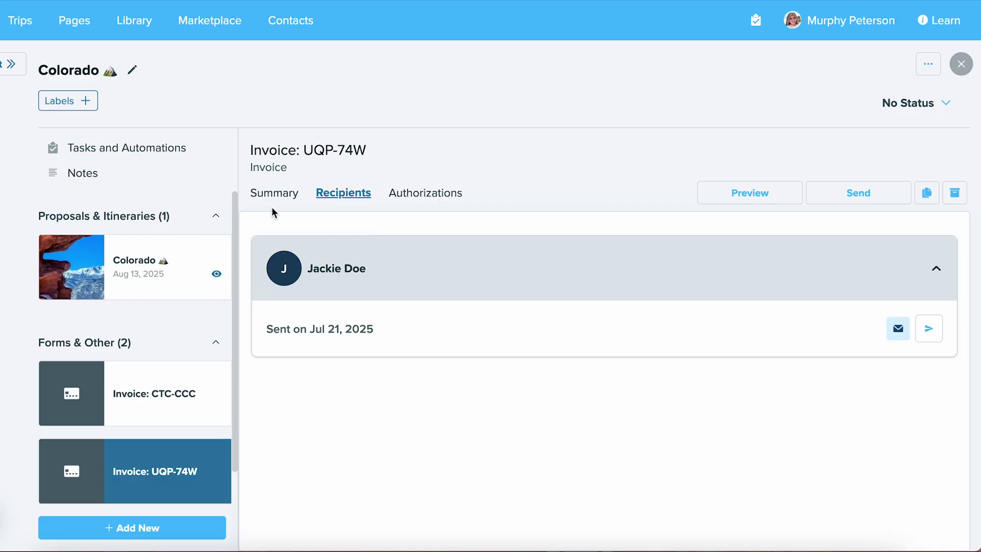
click(273, 194)
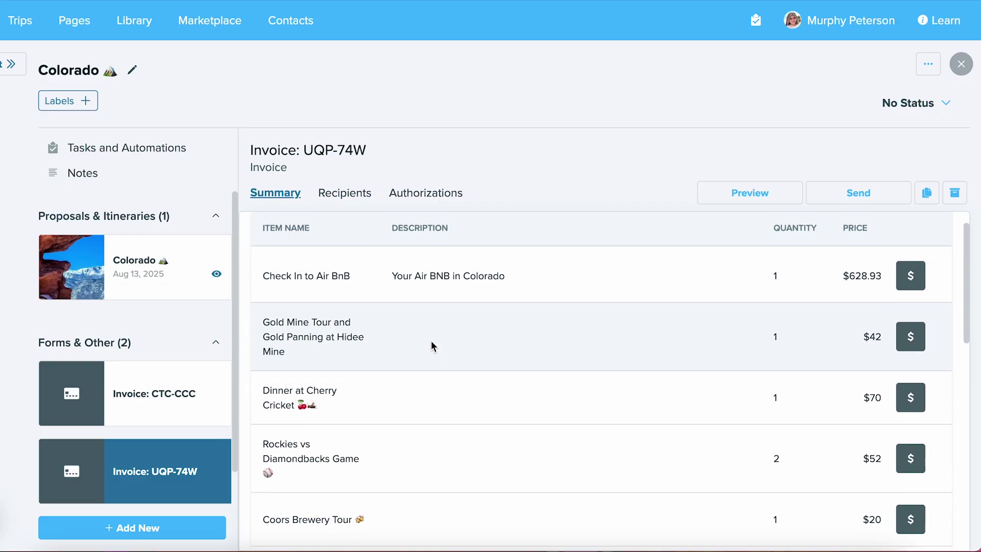
scroll(430, 340, up, 1)
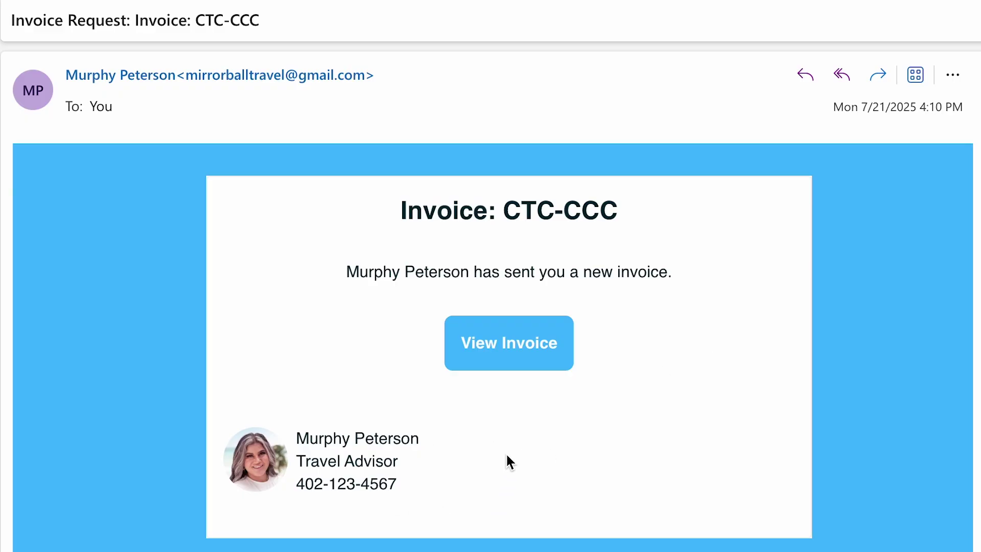
Open invoice CTC-CCC via View Invoice in the Invoice Request email.
click(489, 362)
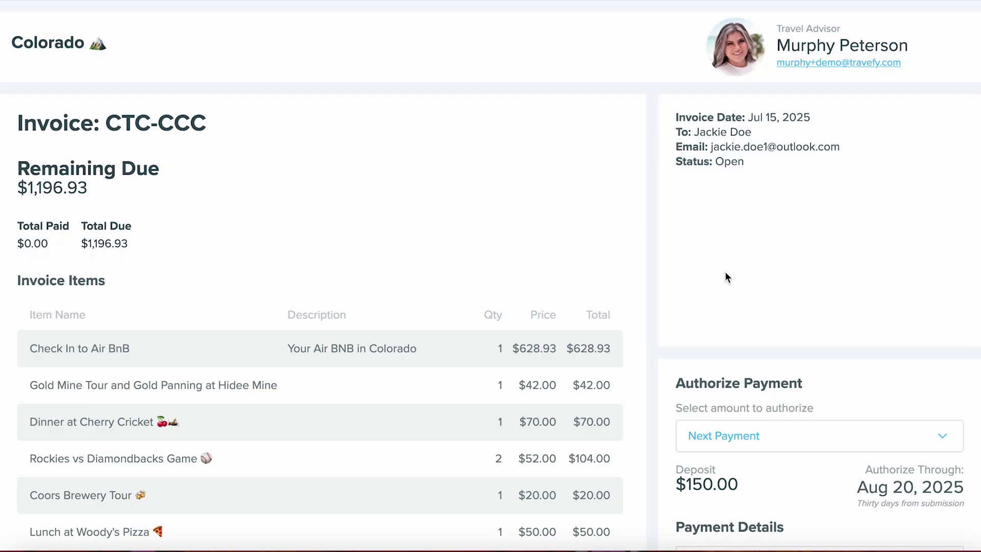
Review the client invoice's remaining due and authorization options, keeping Next Payment for now.
drag(18, 187, 116, 192)
click(116, 191)
scroll(117, 193, down, 3)
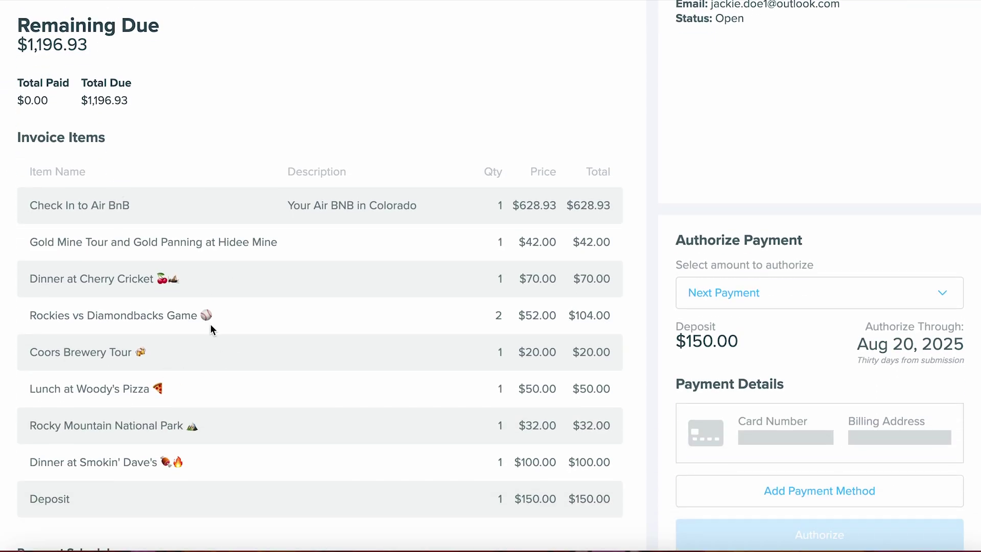
scroll(210, 324, down, 4)
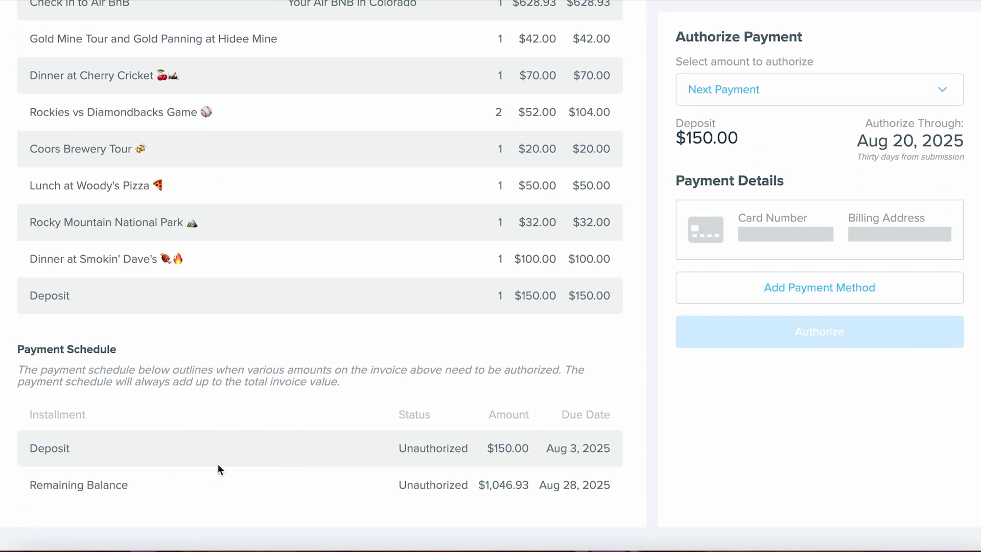
scroll(398, 409, up, 3)
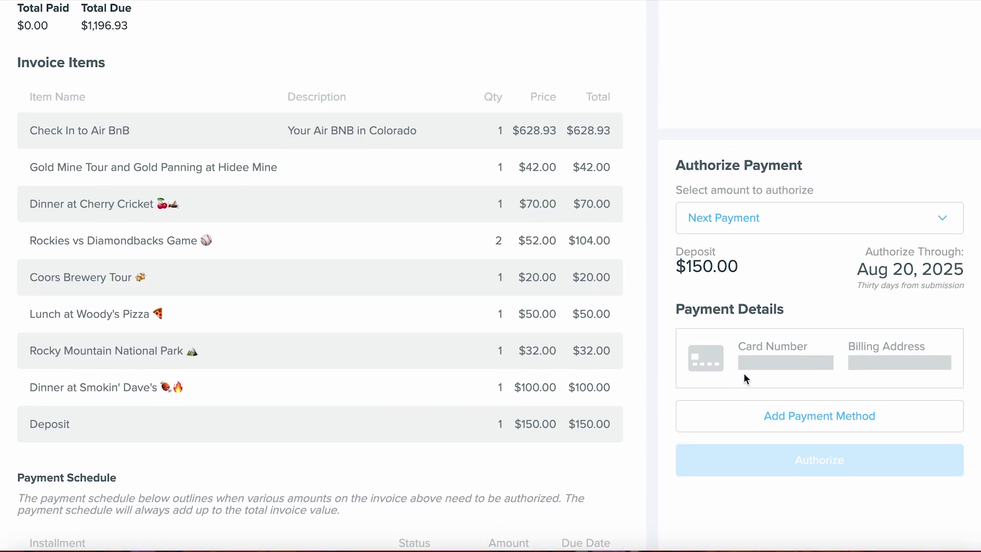
click(855, 228)
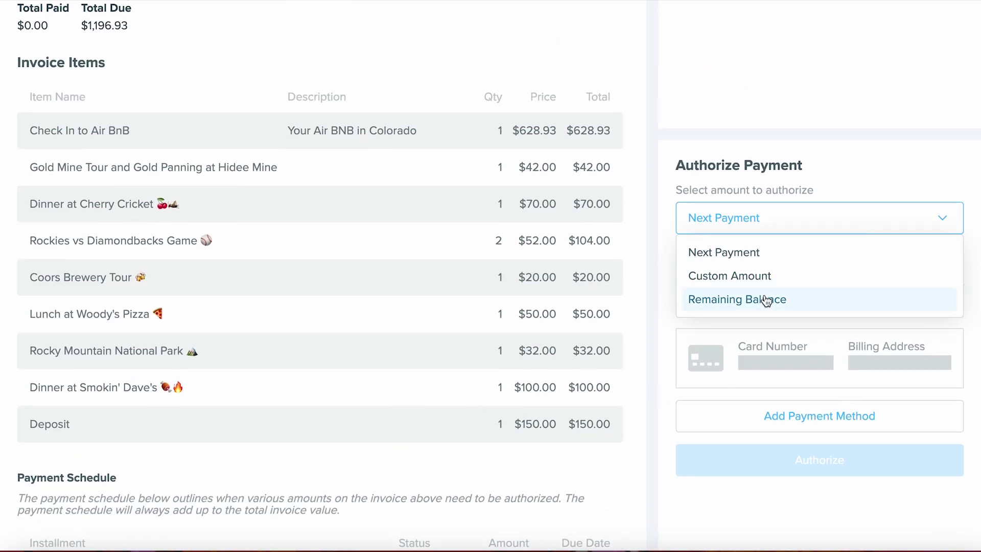
click(802, 218)
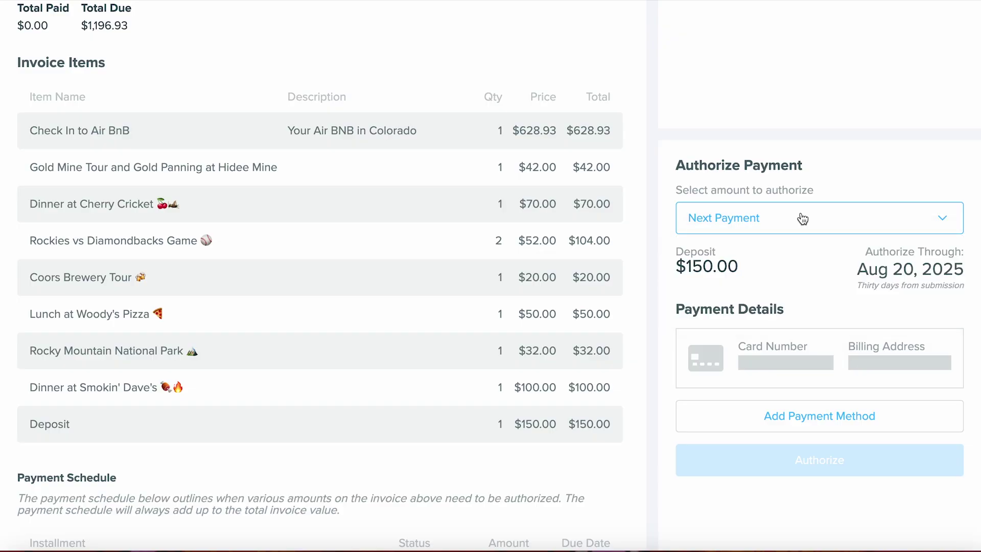
click(802, 219)
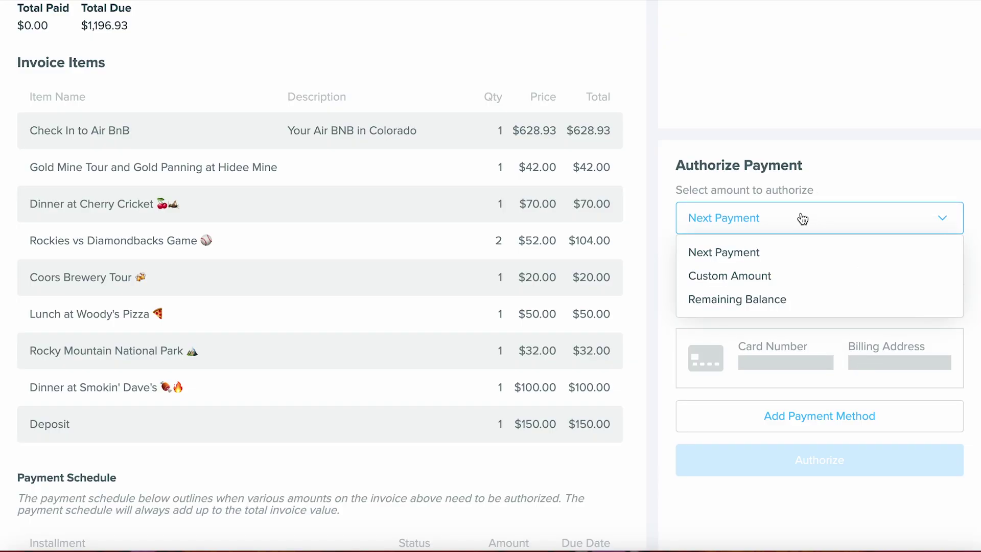
click(802, 219)
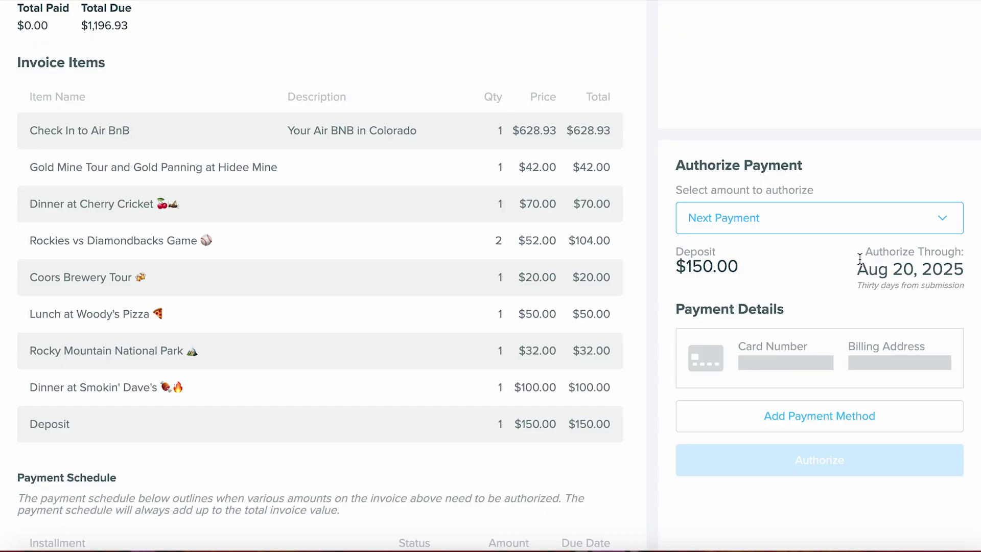
Choose Custom Amount as the amount to authorize.
click(846, 222)
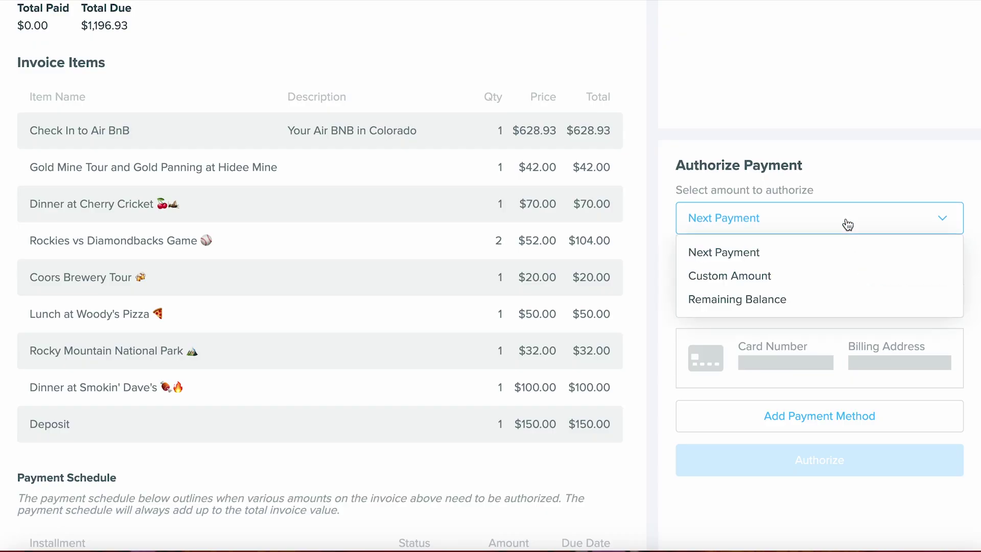
click(798, 274)
click(734, 268)
Enter a custom amount of 100, sign with the client's full name, and authorize.
text(100)
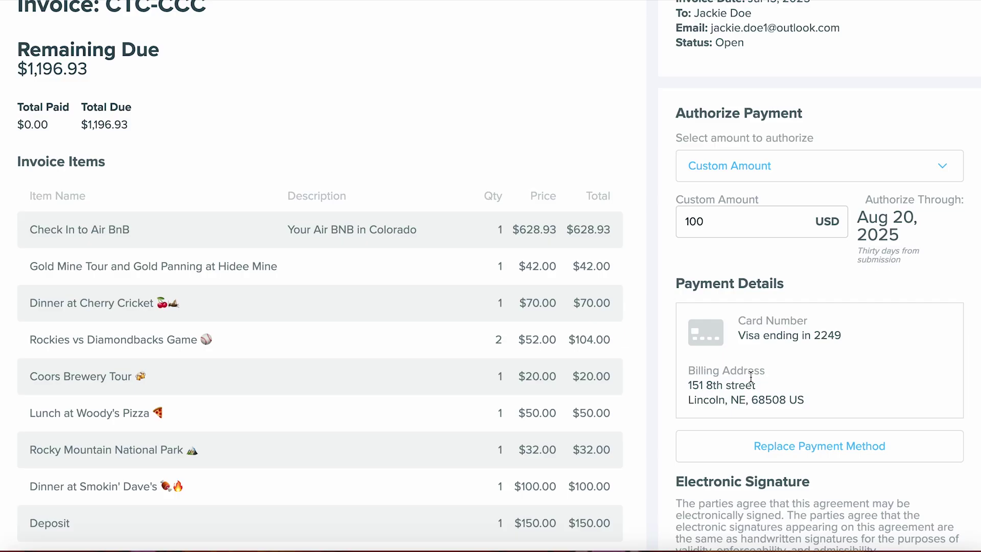
scroll(750, 377, down, 5)
click(742, 397)
text(Jdcc)
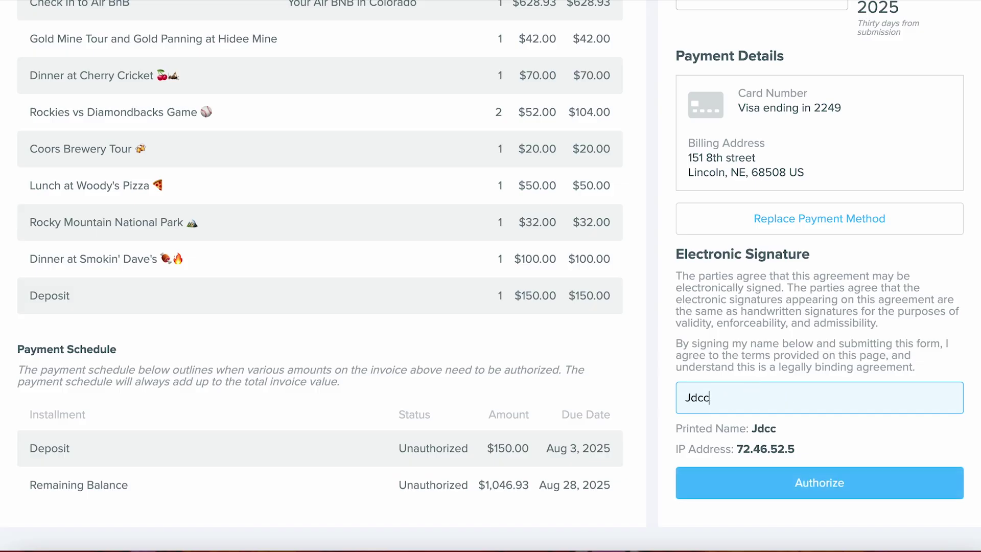
key(BackSpace)
key(BackSpace)
key(BackSpace)
text(ackoie)
key(BackSpace)
key(BackSpace)
key(BackSpace)
key(BackSpace)
text(ie Doe)
click(816, 486)
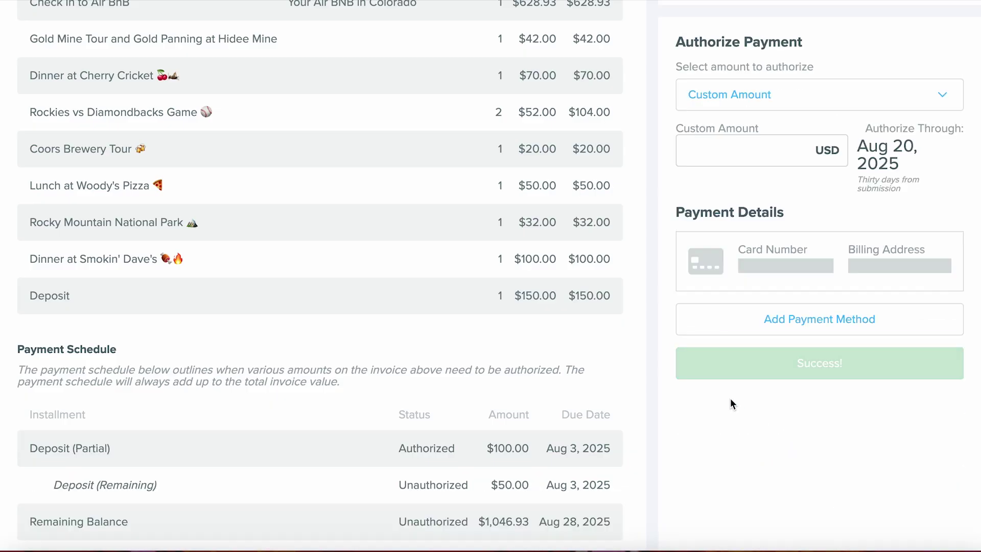
Scroll up to review the Payment Schedule showing the Deposit partially authorized.
scroll(731, 399, up, 4)
scroll(65, 246, up, 4)
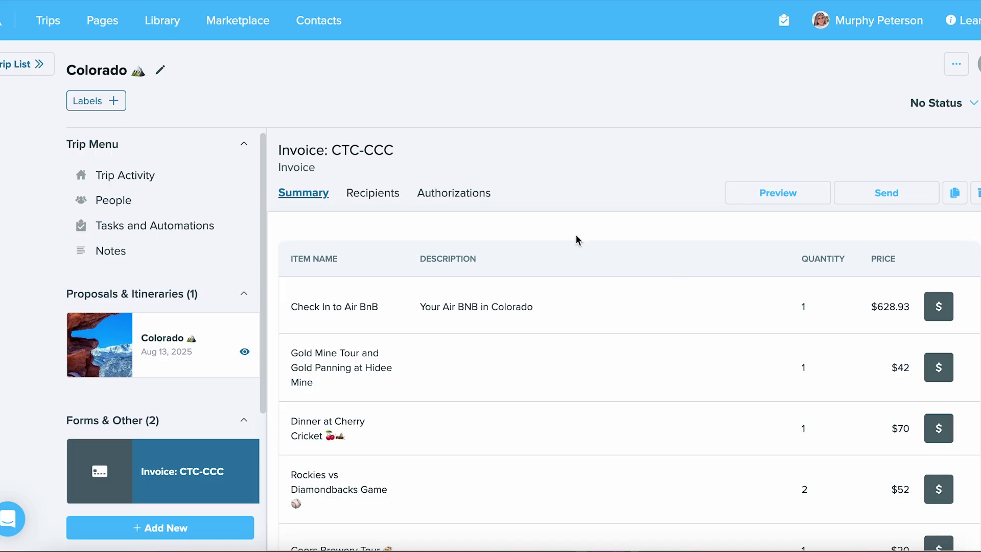
Mark the Deposit (Partial) authorization on invoice CTC-CCC as paid, recording $100 charged.
click(475, 201)
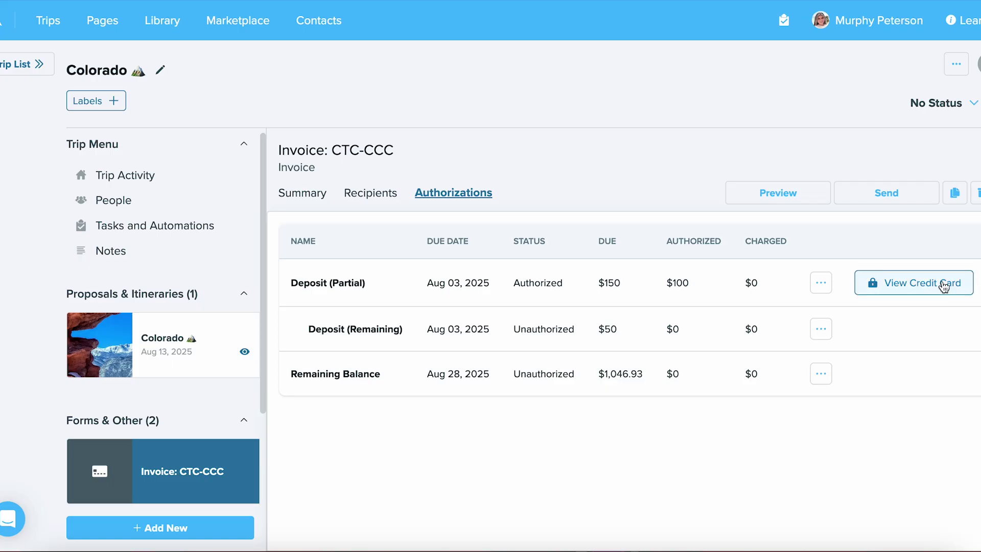
click(821, 285)
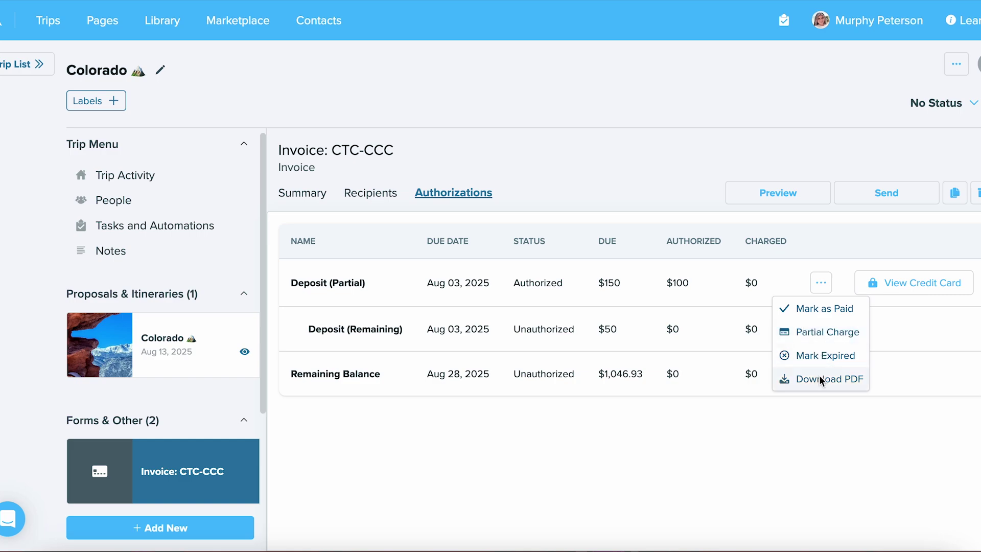
click(822, 314)
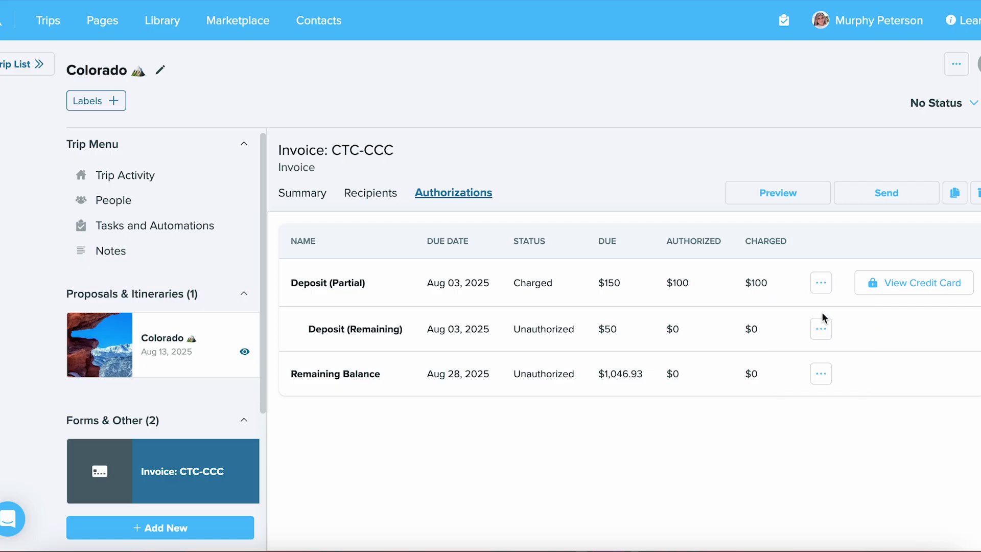